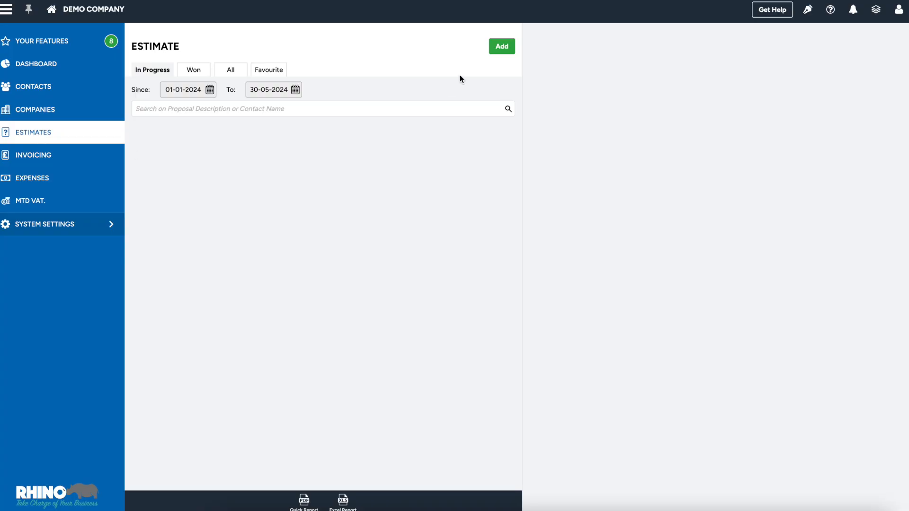
Step: Create an estimate for an existing customer from the contacts, with the description "Paint your house" and a sale value of 3000
{"action": "left_click", "coordinate": [502, 46]}
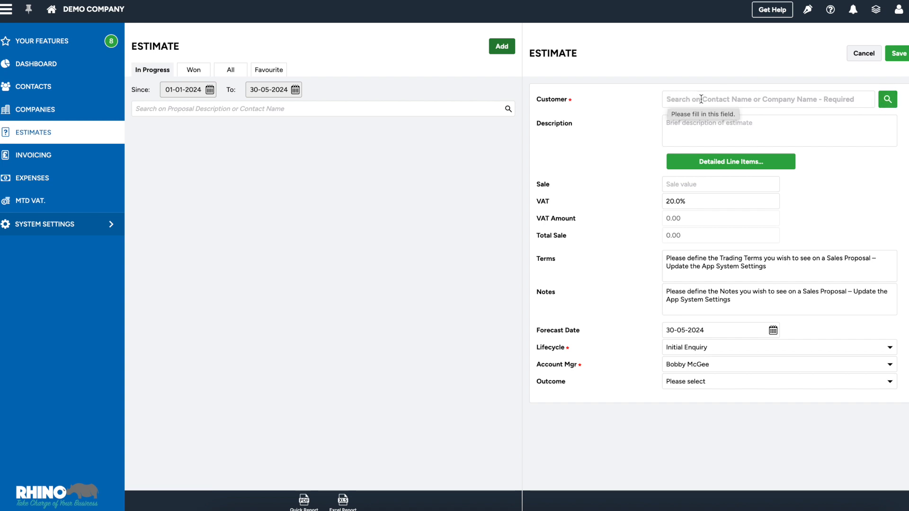
{"action": "left_click", "coordinate": [886, 104]}
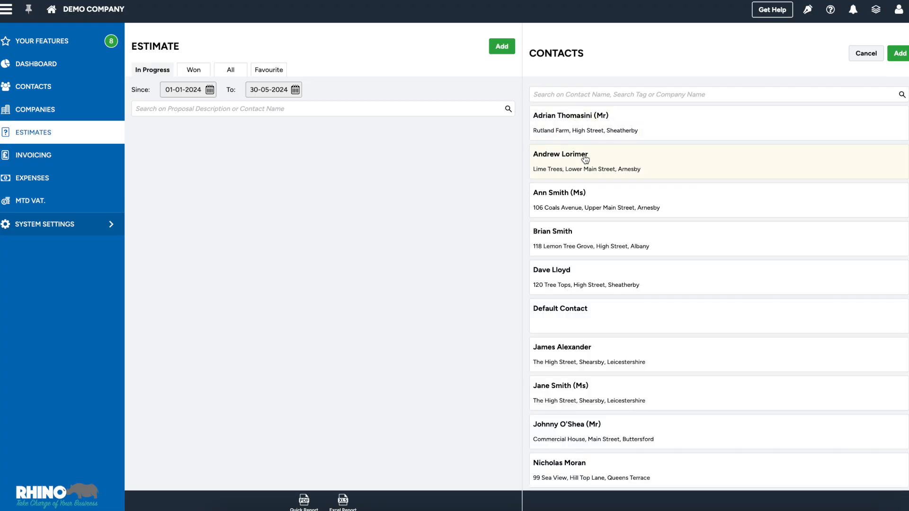
{"action": "left_click", "coordinate": [564, 242]}
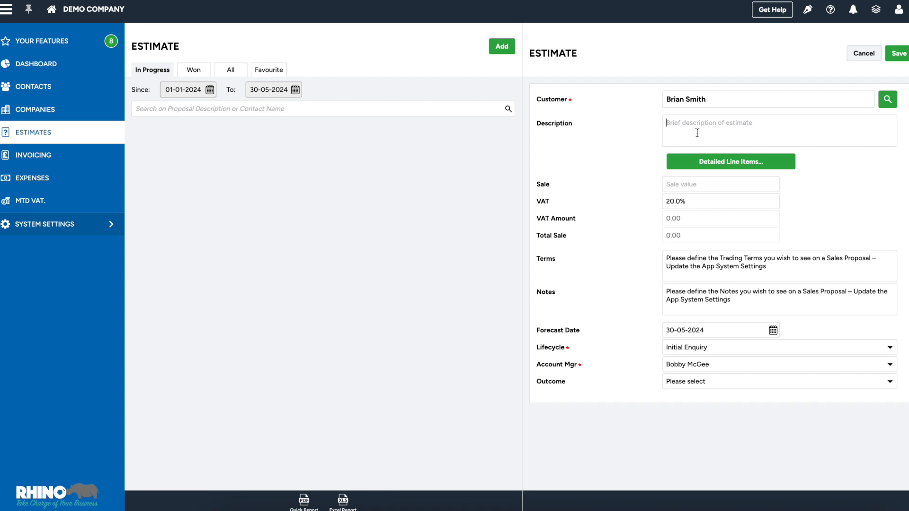
{"action": "type", "text": "Paint your house"}
{"action": "left_click", "coordinate": [712, 187]}
{"action": "type", "text": "3000"}
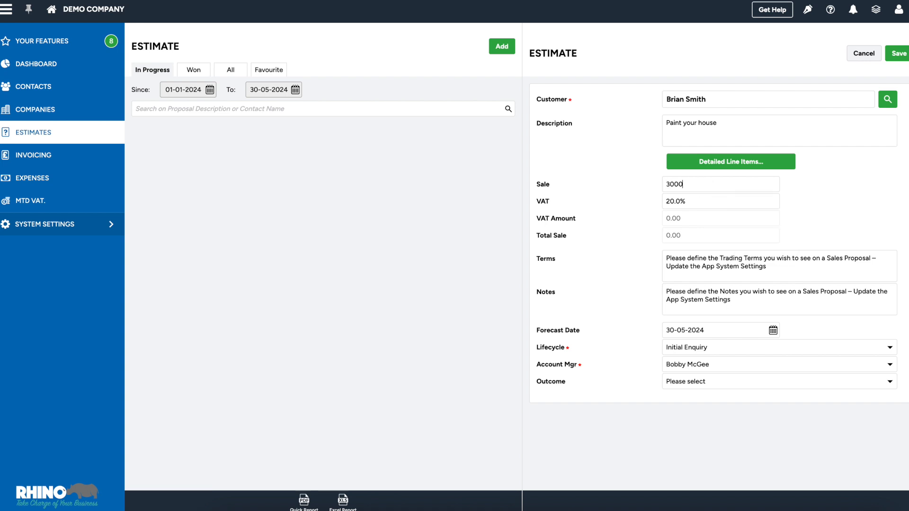
{"action": "key", "text": "Tab"}
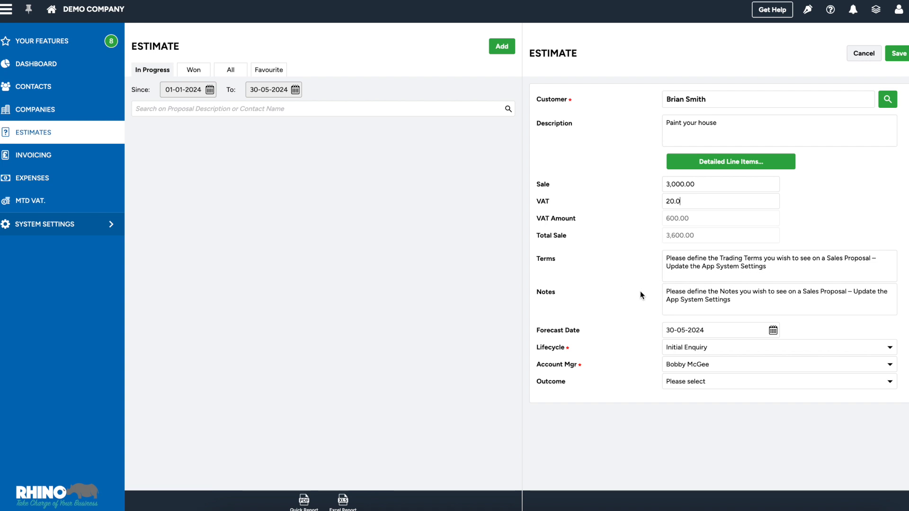
{"action": "left_click", "coordinate": [737, 268]}
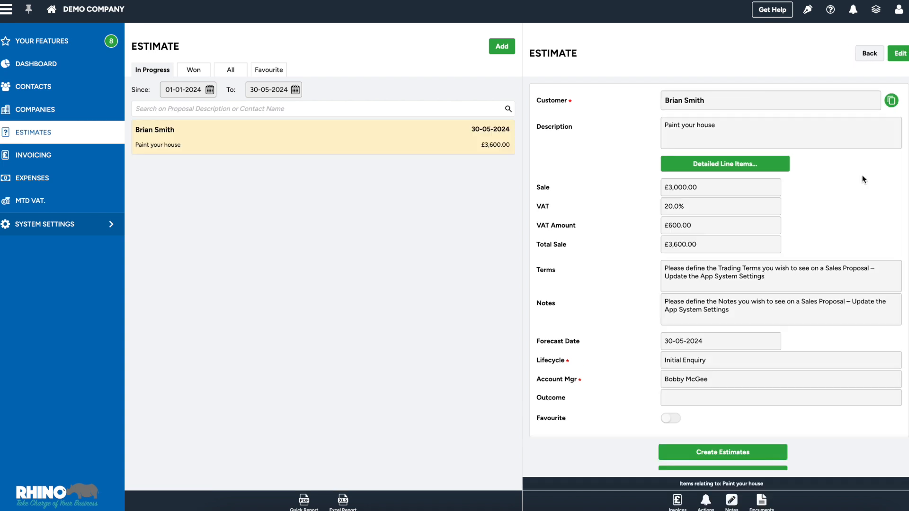
Step: Preview the PDF document of the "Paint your house" estimate and close the preview
{"action": "scroll", "coordinate": [721, 426], "scroll_direction": "down", "scroll_amount": 1}
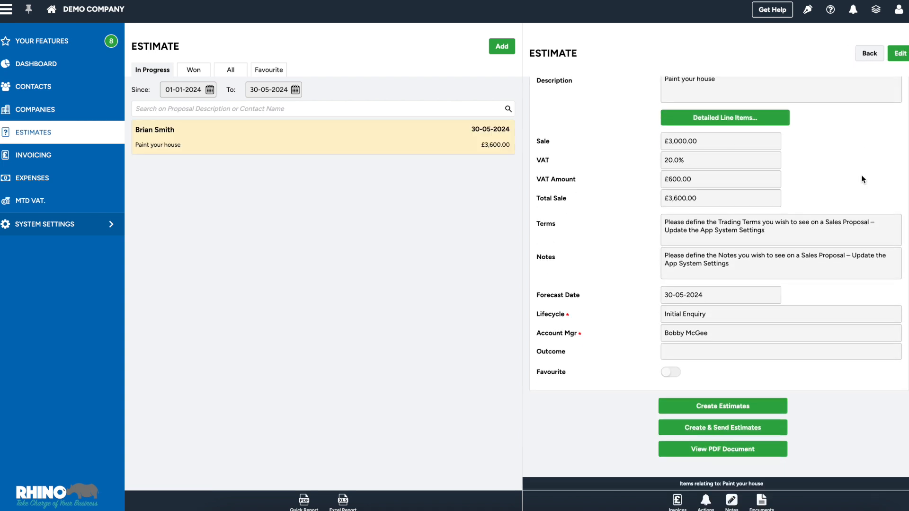
{"action": "left_click", "coordinate": [724, 454]}
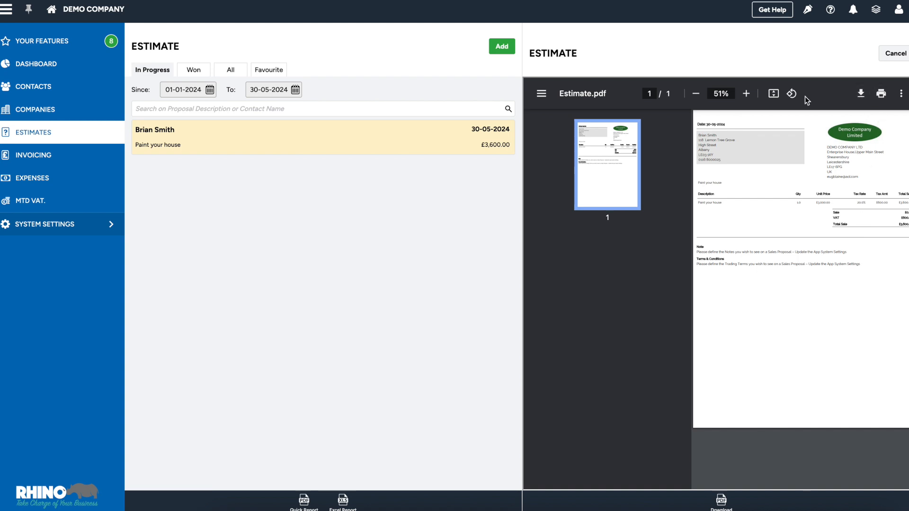
{"action": "key", "text": "Escape"}
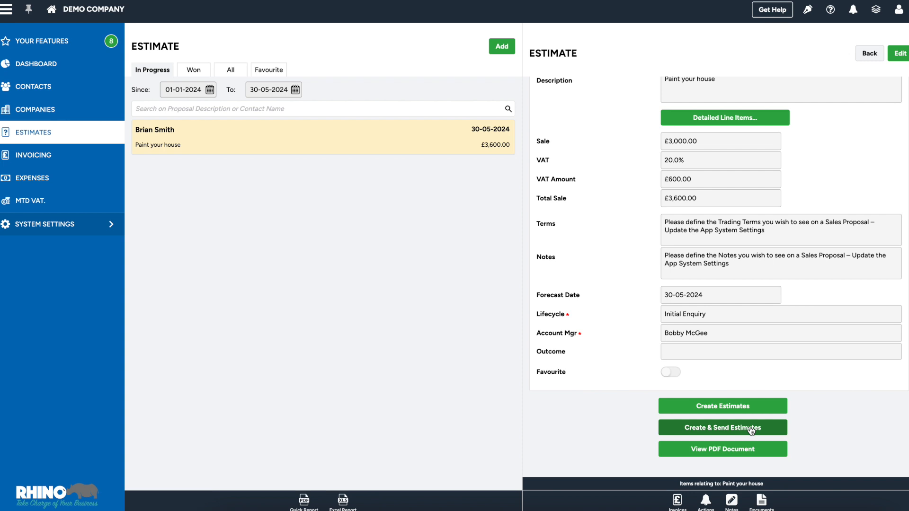
Step: Add a Time line item "Cleaning and Preparing the surfaces" to the estimate, with quantity 1.0 and unit price 500
{"action": "scroll", "coordinate": [827, 148], "scroll_direction": "up", "scroll_amount": 1}
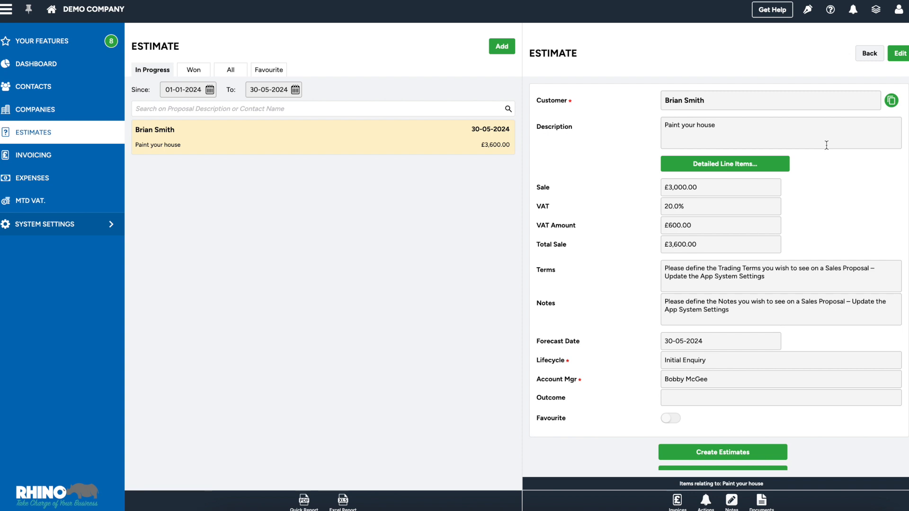
{"action": "left_click", "coordinate": [733, 170]}
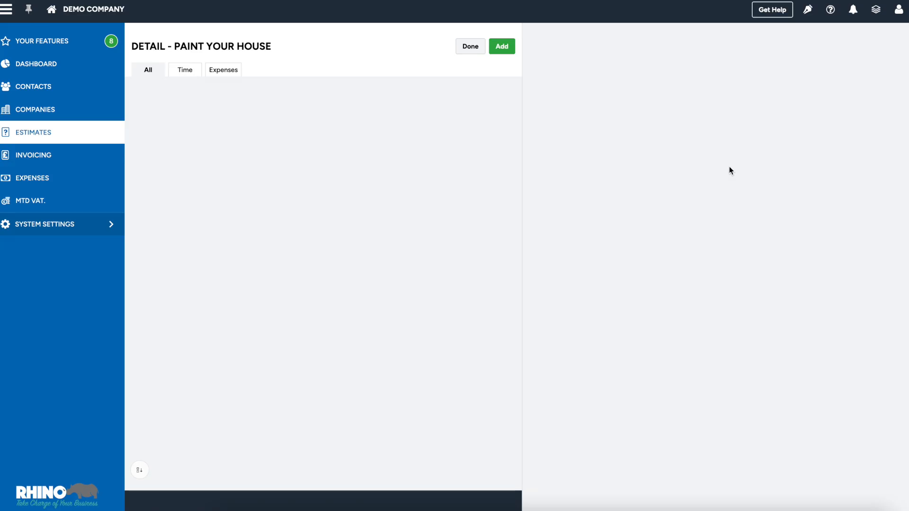
{"action": "left_click", "coordinate": [506, 49]}
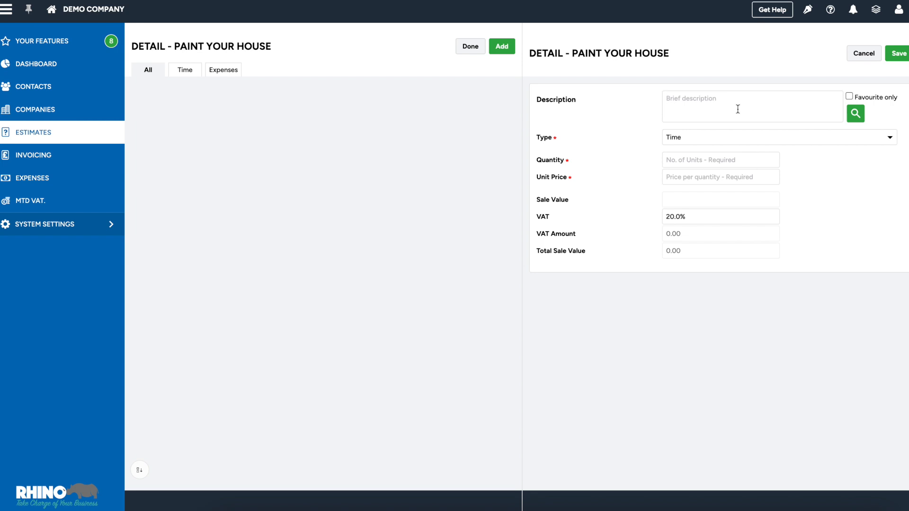
{"action": "type", "text": "Cleaning and Preparing the surfaces"}
{"action": "left_click", "coordinate": [685, 161]}
{"action": "type", "text": "1.0"}
{"action": "left_click", "coordinate": [683, 173]}
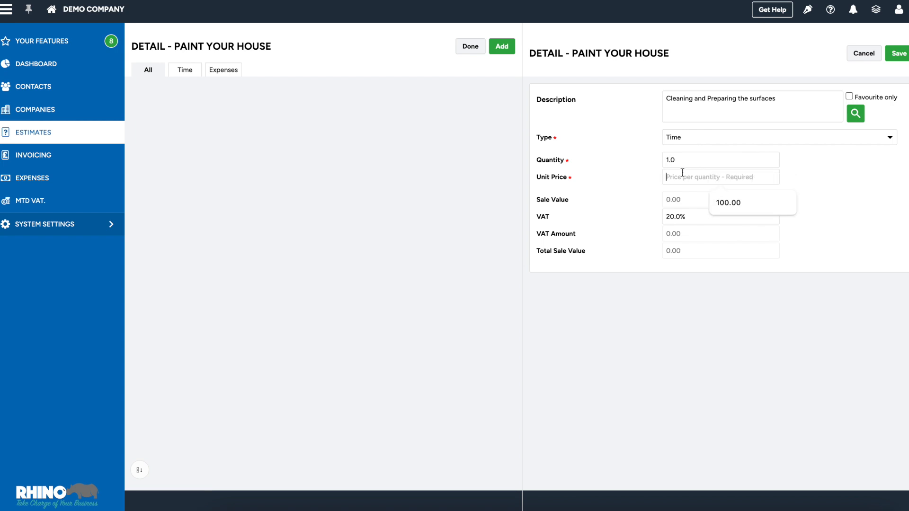
{"action": "type", "text": "500"}
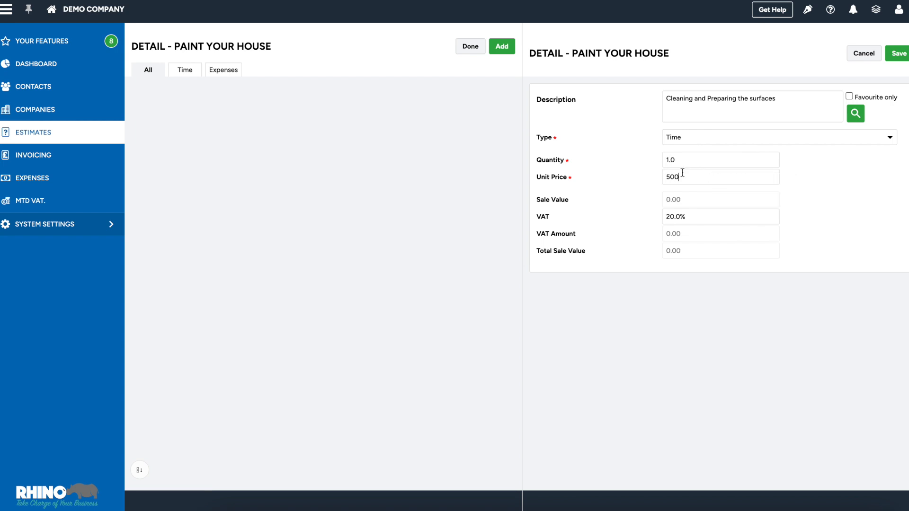
{"action": "left_click", "coordinate": [854, 197]}
{"action": "left_click", "coordinate": [898, 53]}
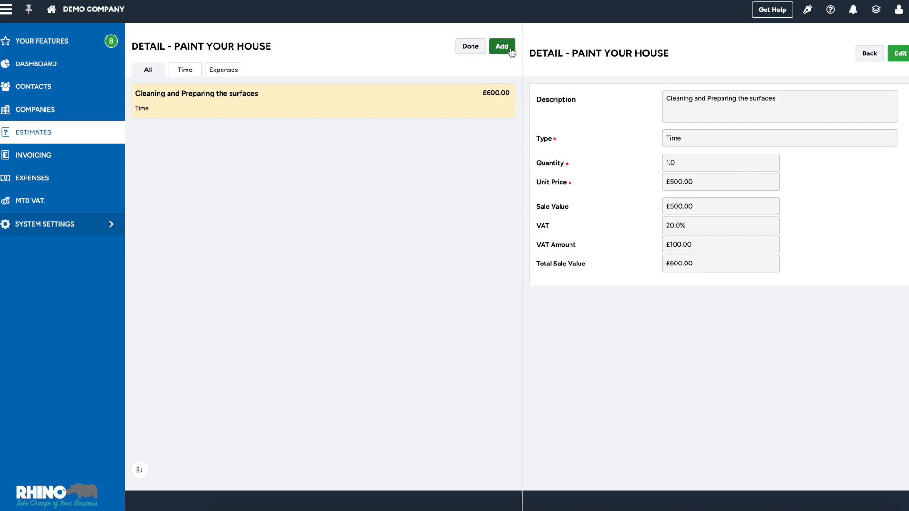
Step: Add a second Time line item "Apply an undercoat" with quantity 1 and unit price 1000
{"action": "left_click", "coordinate": [502, 46]}
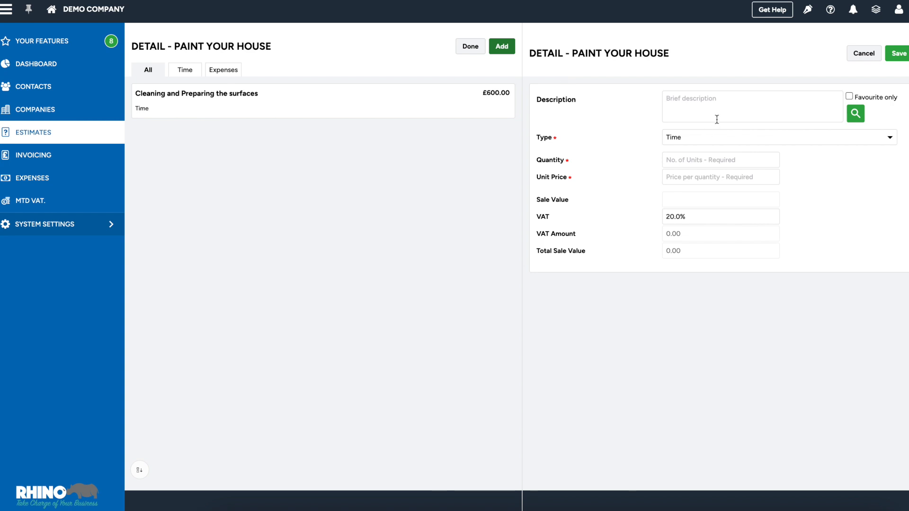
{"action": "type", "text": "Apply an undercoat"}
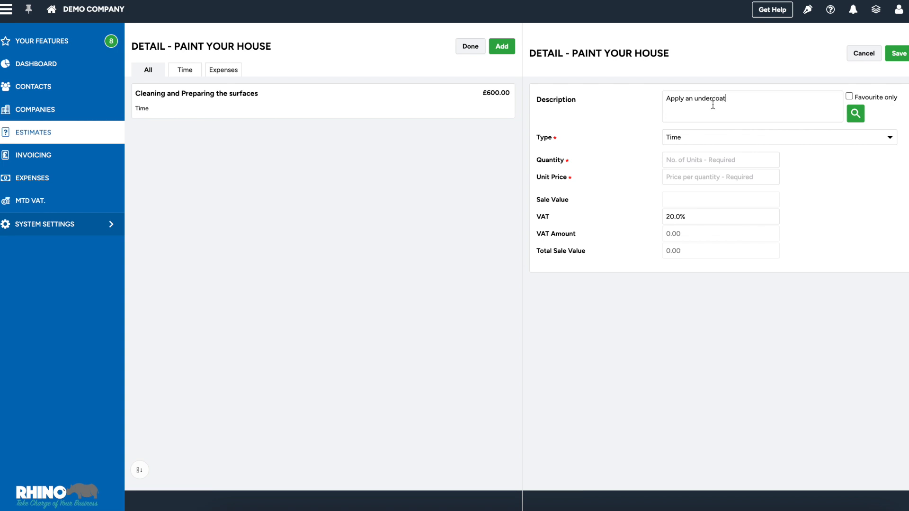
{"action": "left_click", "coordinate": [680, 160]}
{"action": "type", "text": "1"}
{"action": "key", "text": "Tab"}
{"action": "type", "text": "1000"}
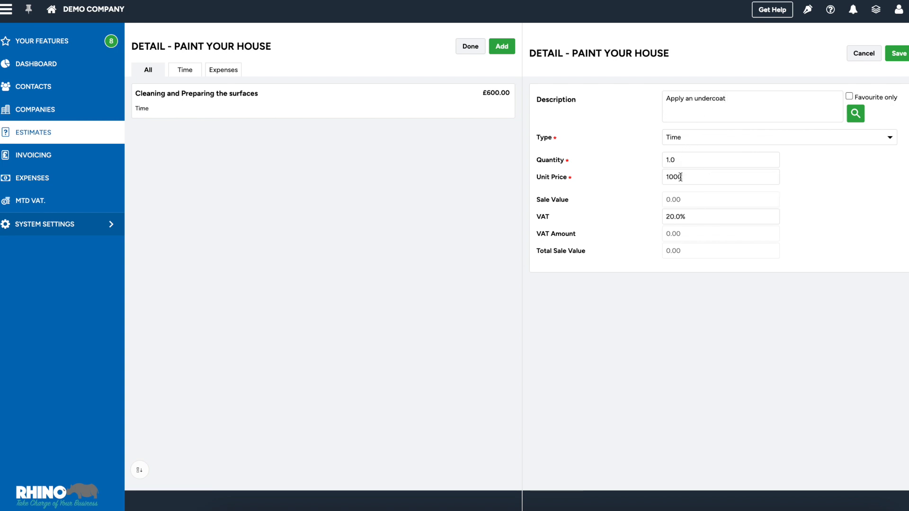
{"action": "left_click", "coordinate": [897, 55]}
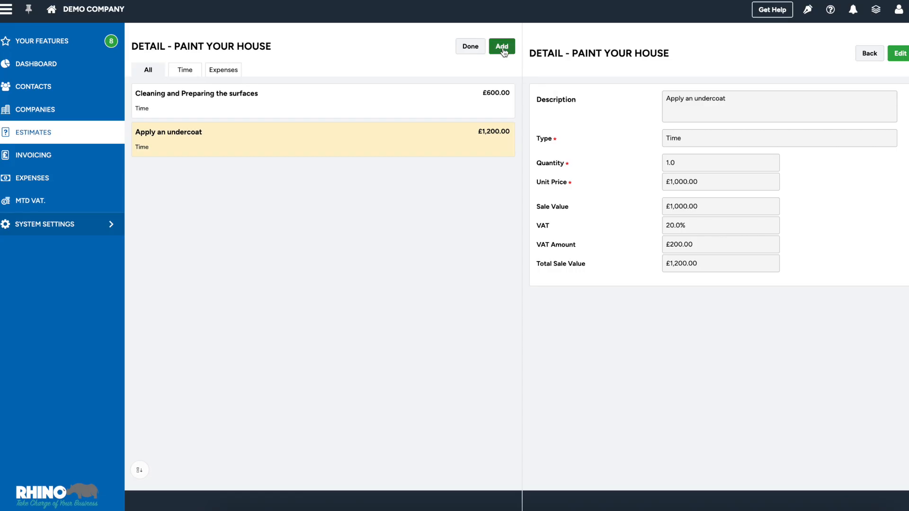
Step: Add a third Time line item "Apply 2 finishing coats" with quantity 2.0 and unit price 500
{"action": "left_click", "coordinate": [502, 46]}
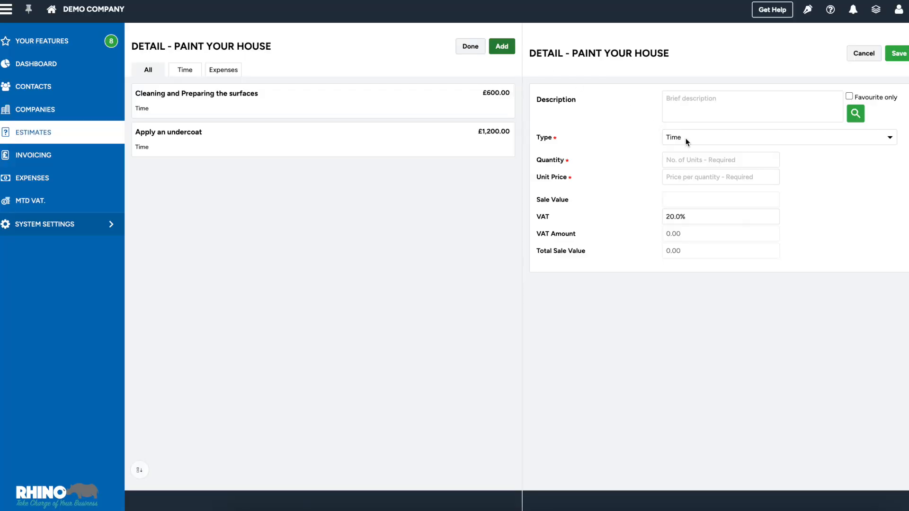
{"action": "left_click", "coordinate": [688, 103]}
{"action": "type", "text": "Apply"}
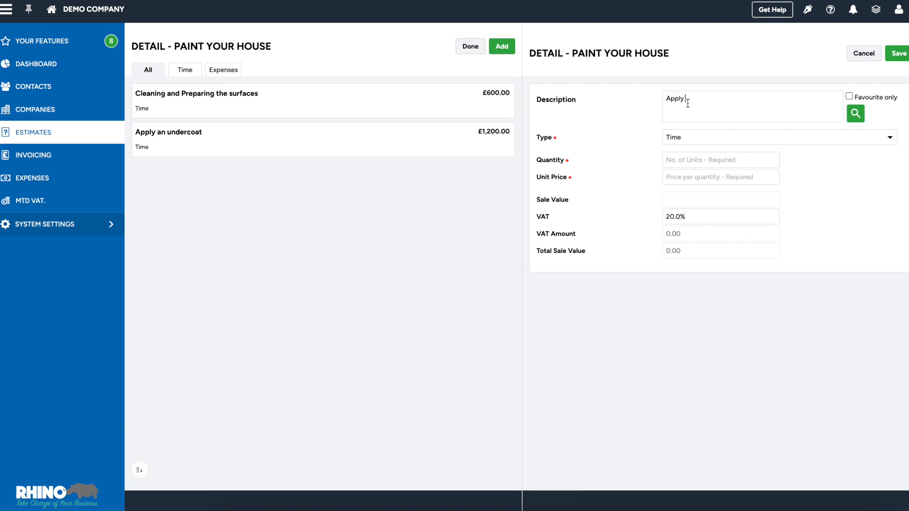
{"action": "type", "text": " 2 finishing coats"}
{"action": "key", "text": "Tab"}
{"action": "type", "text": "2.0"}
{"action": "key", "text": "Tab"}
{"action": "type", "text": "500"}
{"action": "key", "text": "Tab"}
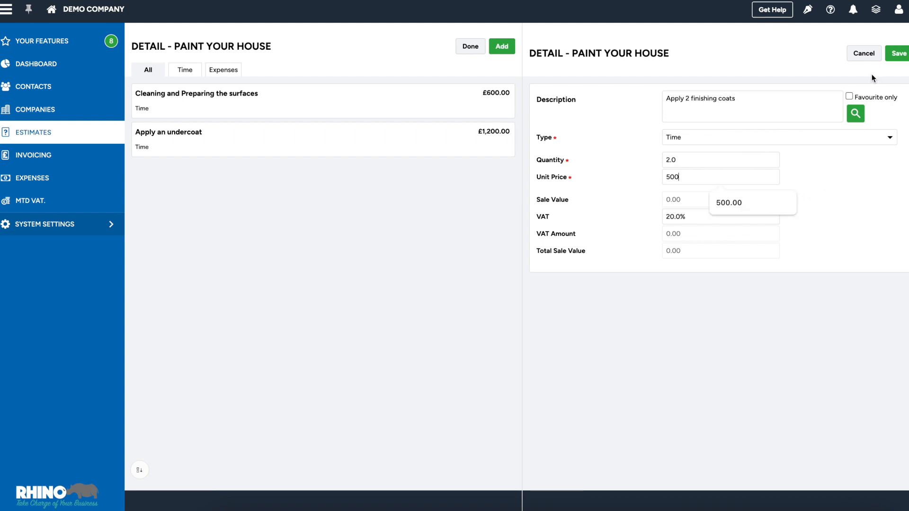
{"action": "left_click", "coordinate": [900, 54]}
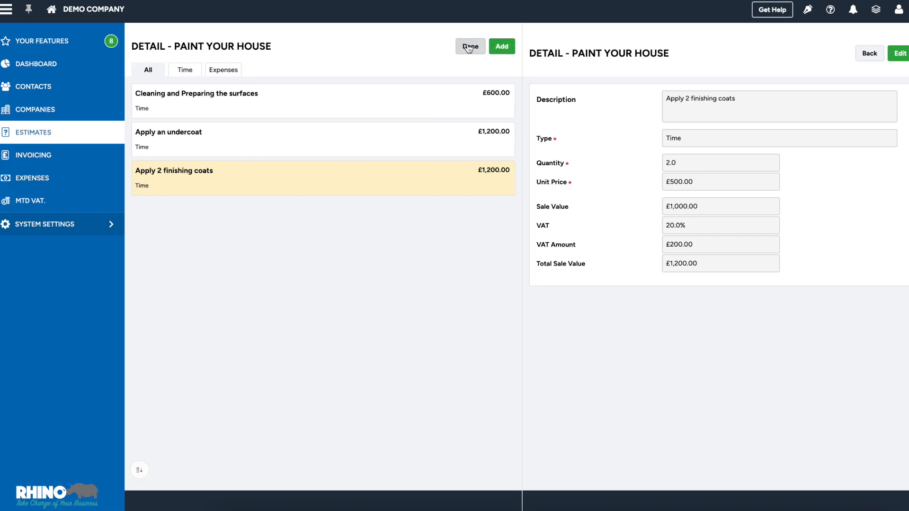
Step: Add an Expenses line item "Paint and Cleaning Products" with quantity 1.0 and unit price 150, and finish the line item list
{"action": "left_click", "coordinate": [502, 48]}
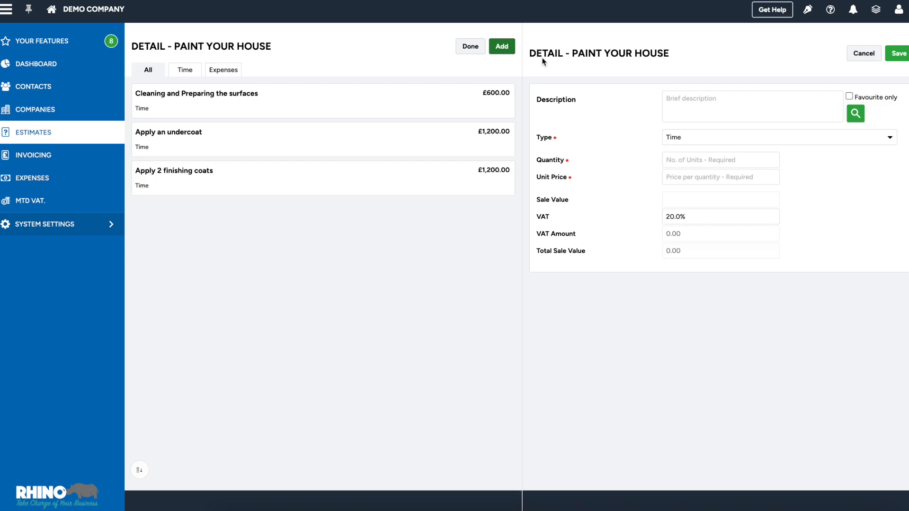
{"action": "left_click", "coordinate": [690, 137]}
{"action": "left_click", "coordinate": [692, 126]}
{"action": "left_click", "coordinate": [692, 116]}
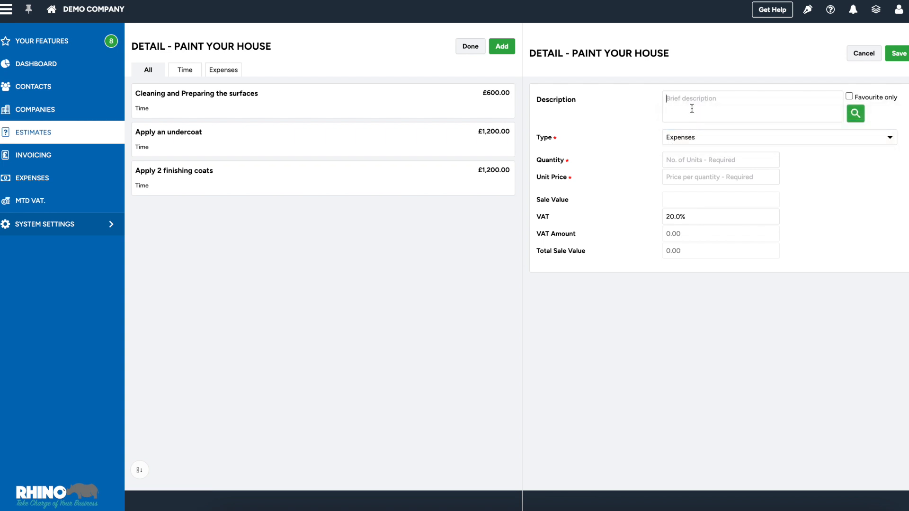
{"action": "type", "text": "Paint and Cleaning Products"}
{"action": "left_click", "coordinate": [679, 157]}
{"action": "type", "text": "1.0"}
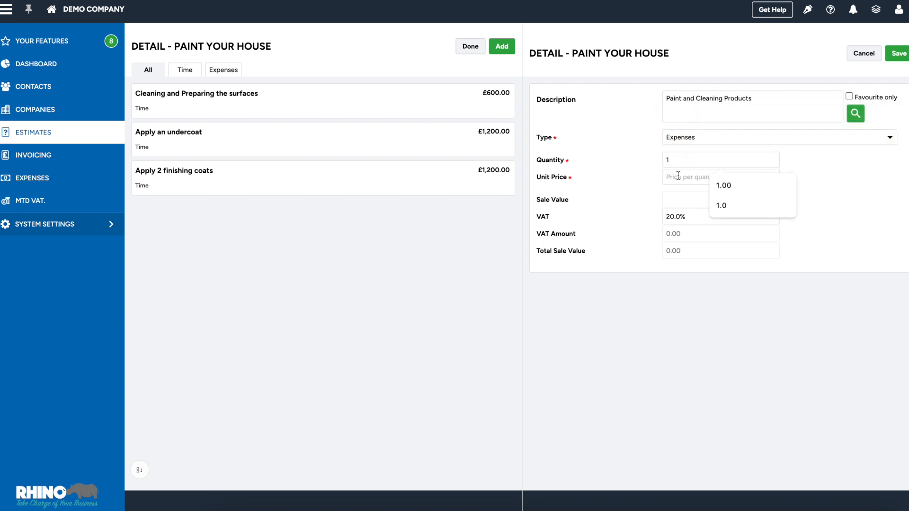
{"action": "left_click", "coordinate": [678, 175]}
{"action": "type", "text": "150.00"}
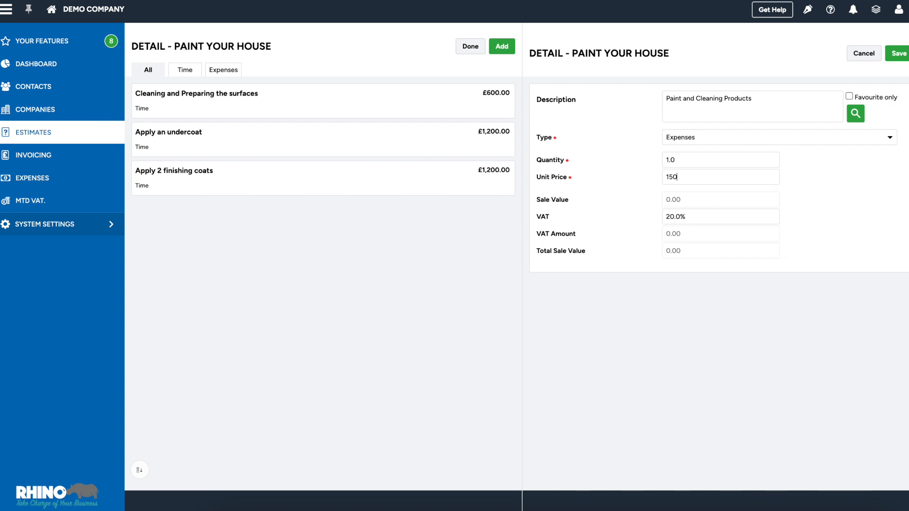
{"action": "left_click", "coordinate": [899, 54]}
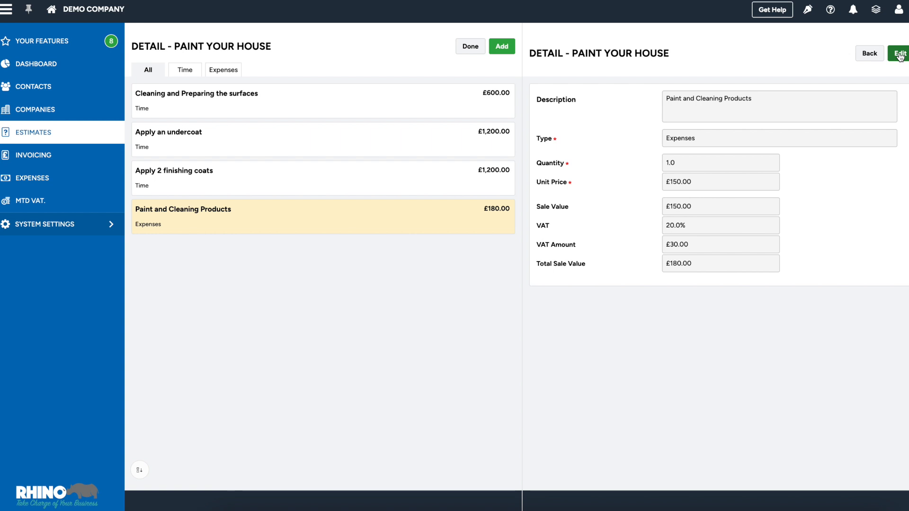
{"action": "left_click", "coordinate": [468, 50]}
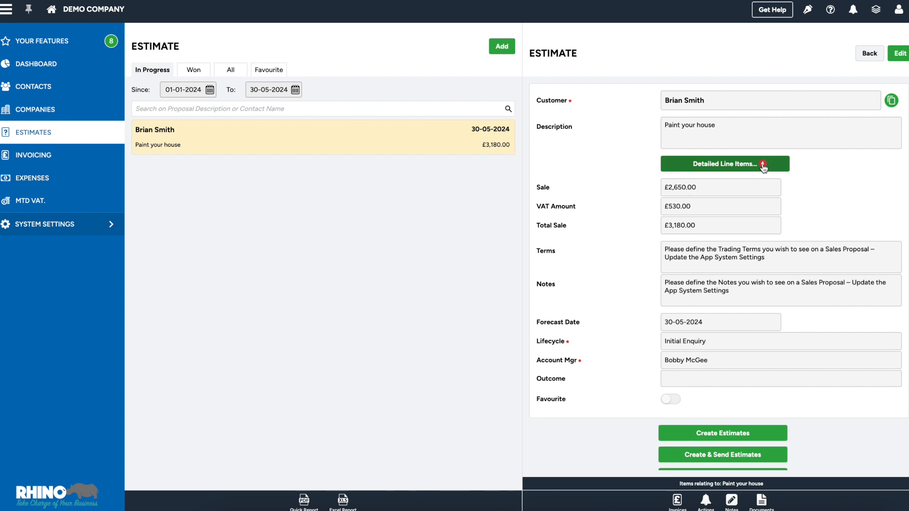
Step: Review the estimate's detailed line items and preview its updated PDF document
{"action": "left_click", "coordinate": [728, 165]}
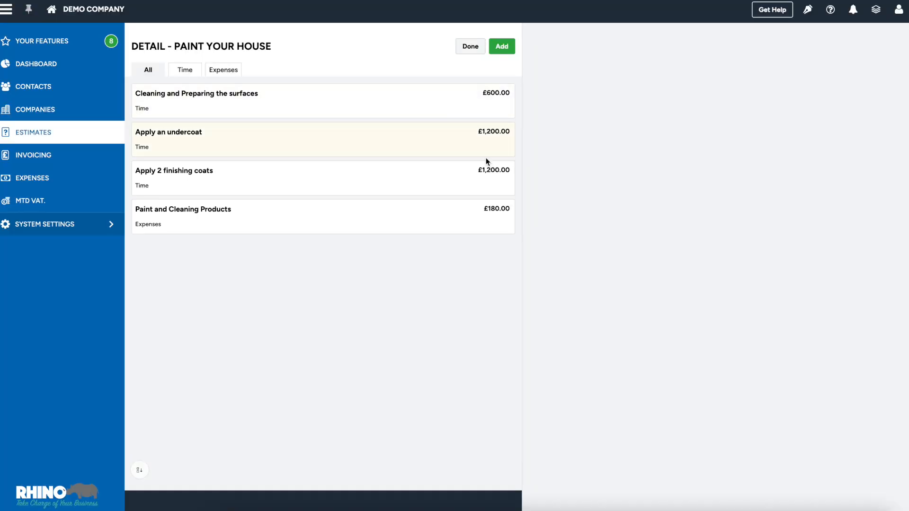
{"action": "left_click", "coordinate": [466, 50]}
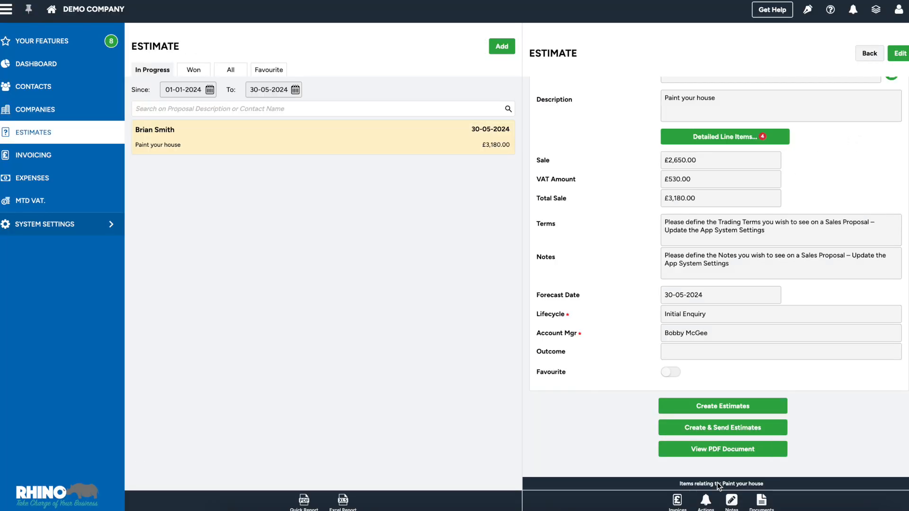
{"action": "left_click", "coordinate": [719, 450]}
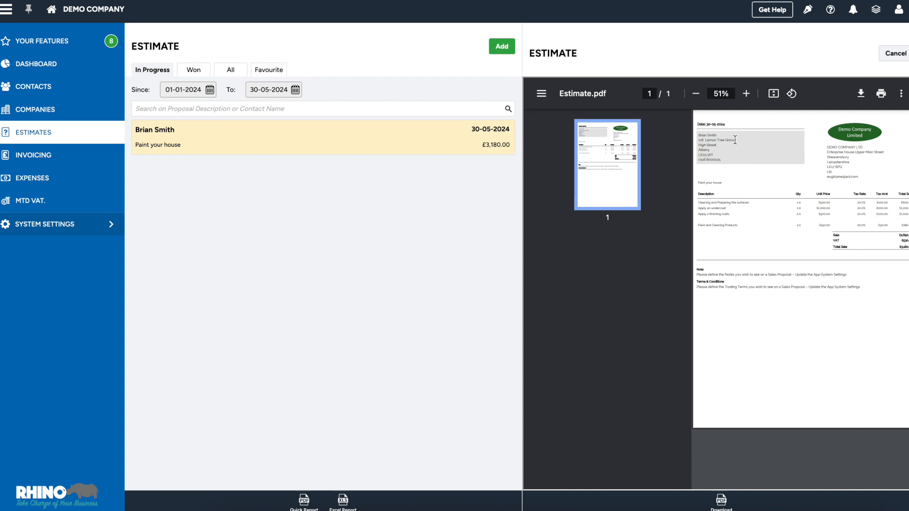
{"action": "left_click", "coordinate": [890, 58]}
Step: Return to the in-progress estimates list and reopen the "Paint your house" estimate
{"action": "scroll", "coordinate": [816, 166], "scroll_direction": "up", "scroll_amount": 1}
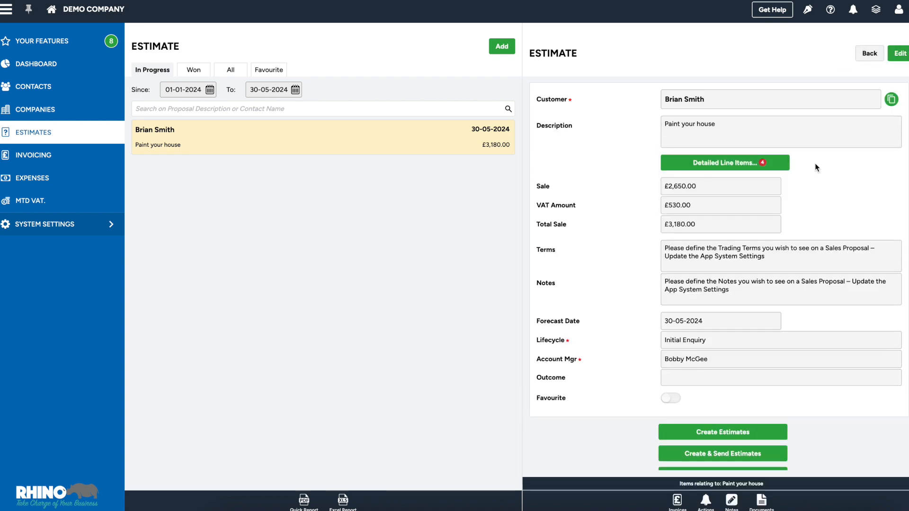
{"action": "left_click", "coordinate": [870, 53]}
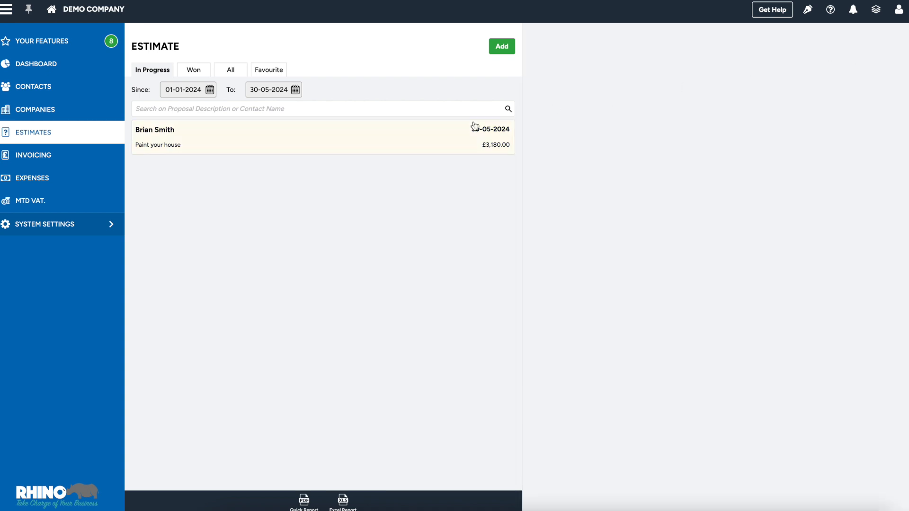
{"action": "left_click", "coordinate": [450, 146]}
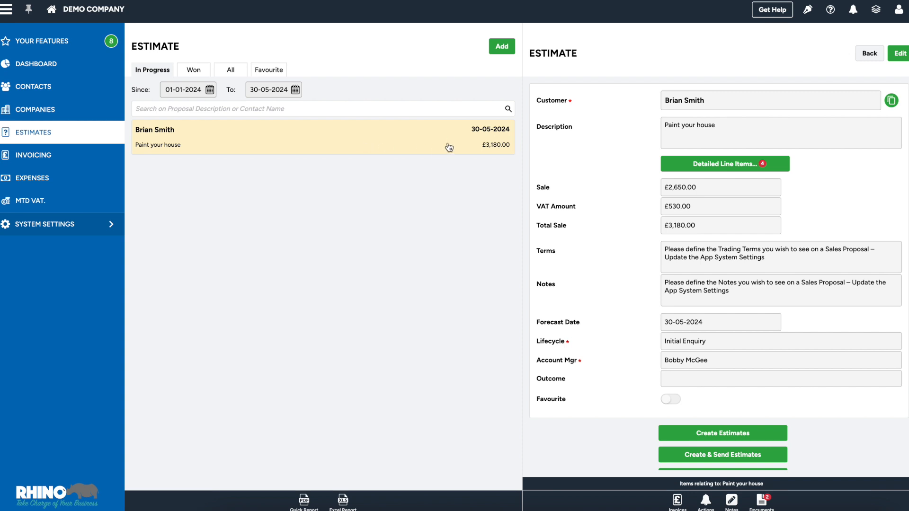
Step: Create a copy of the "Paint your house" estimate and discard the copy without saving
{"action": "left_click", "coordinate": [892, 104]}
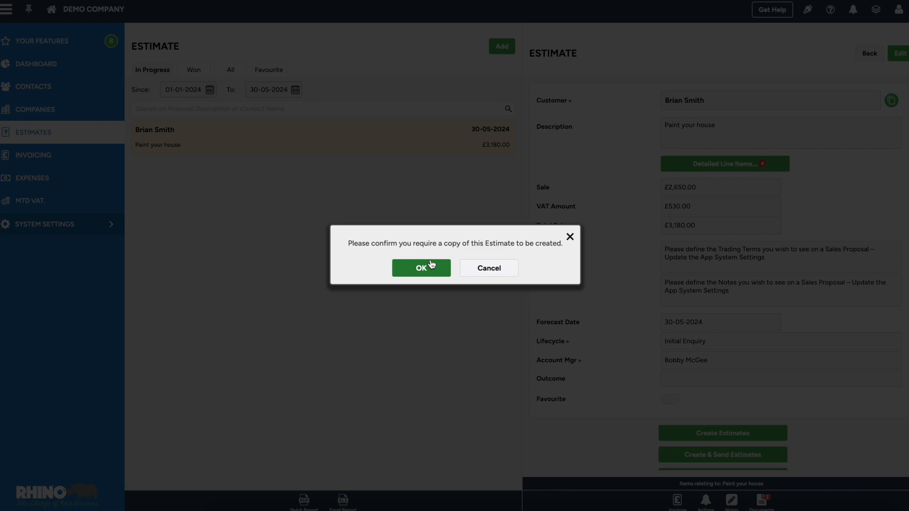
{"action": "left_click", "coordinate": [434, 262]}
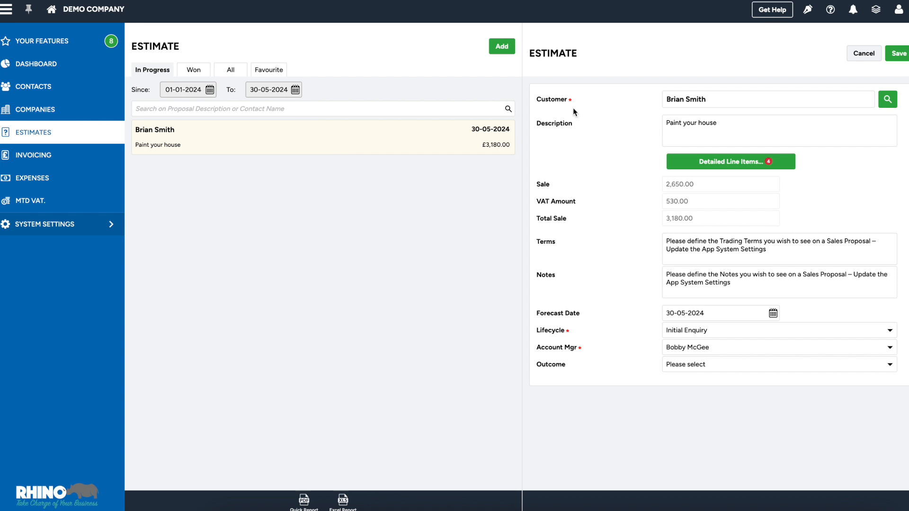
{"action": "left_click", "coordinate": [869, 55]}
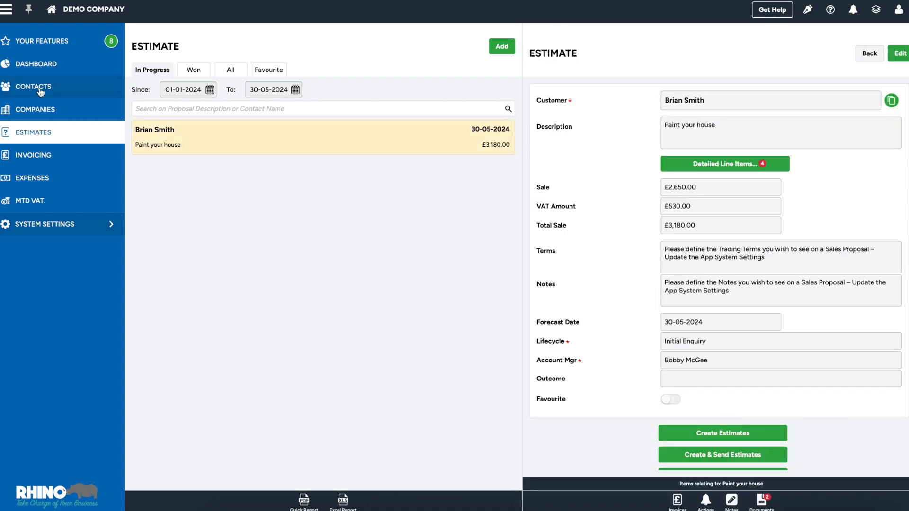
Step: Open the contact record of the "Paint your house" customer, view the estimates related to it, and return to the contacts
{"action": "left_click", "coordinate": [41, 92]}
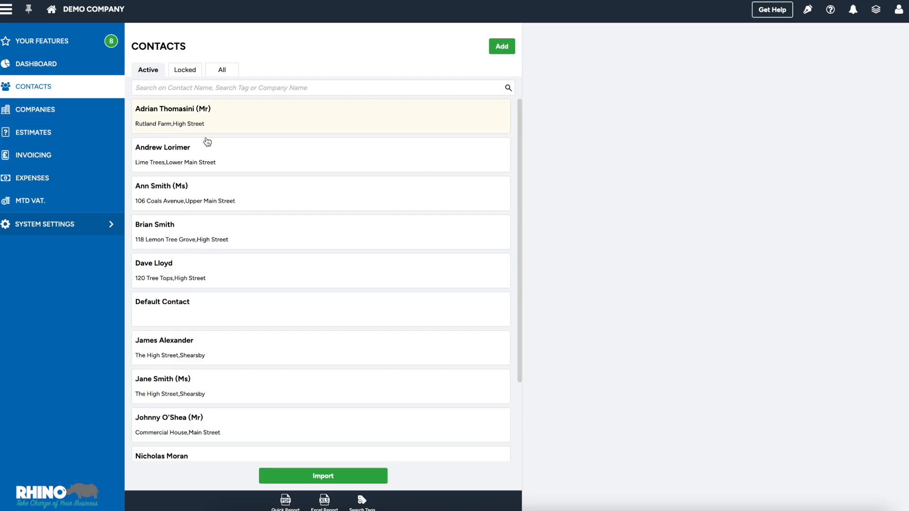
{"action": "left_click", "coordinate": [174, 239]}
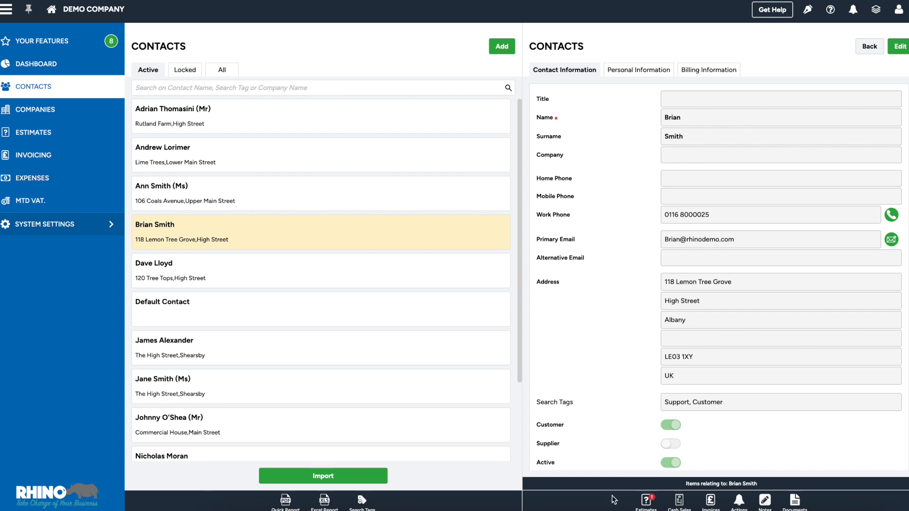
{"action": "left_click", "coordinate": [649, 502]}
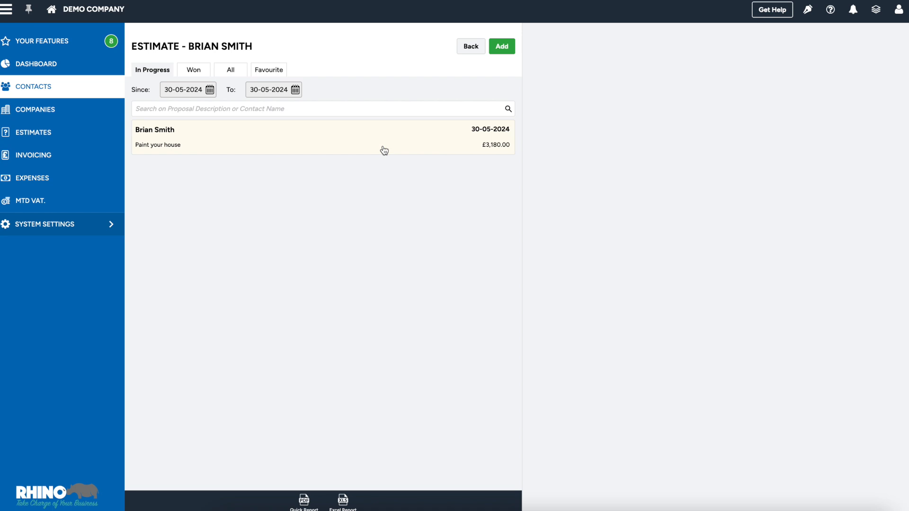
{"action": "left_click", "coordinate": [476, 47]}
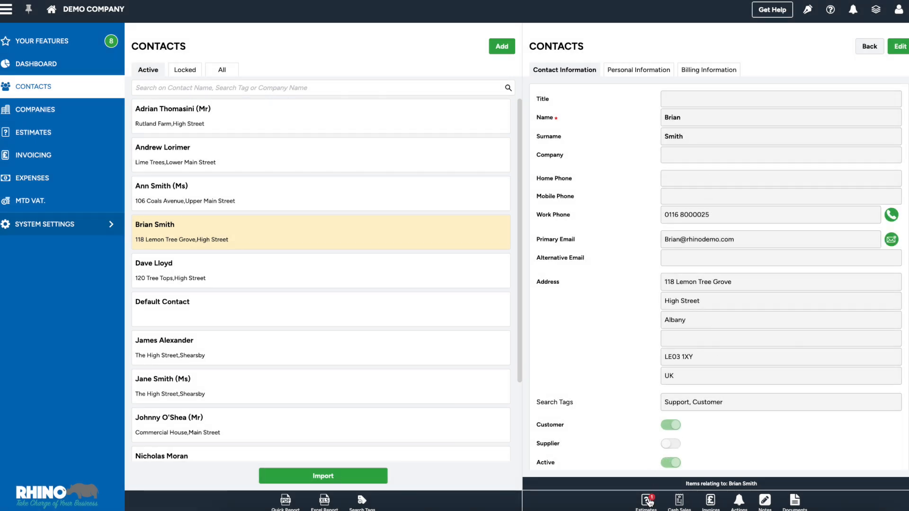
Step: Start a new estimate from the third active contact's related estimates, and leave it unsaved by returning to the main estimates list
{"action": "left_click", "coordinate": [155, 191]}
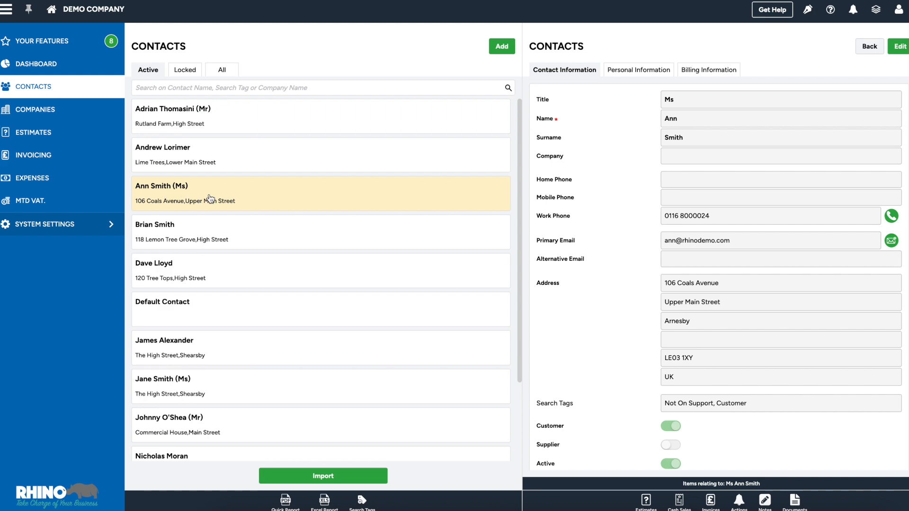
{"action": "left_click", "coordinate": [648, 505]}
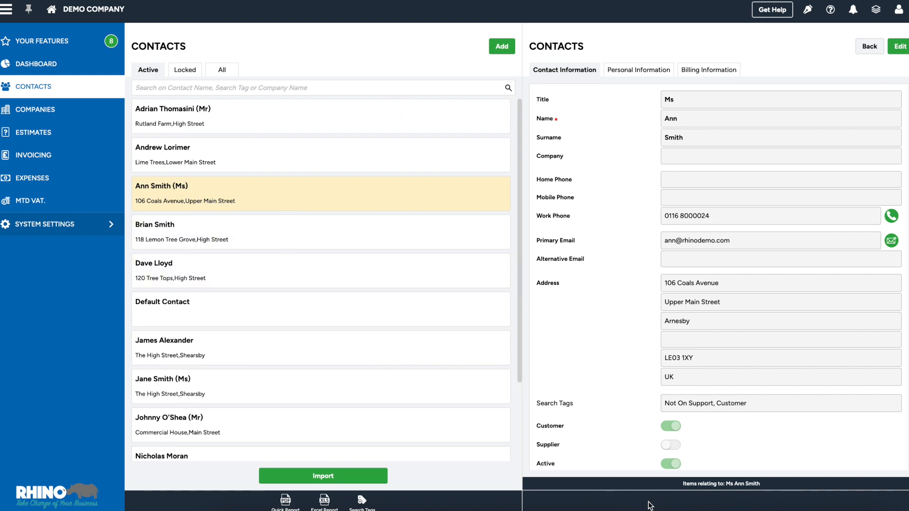
{"action": "left_click", "coordinate": [502, 52]}
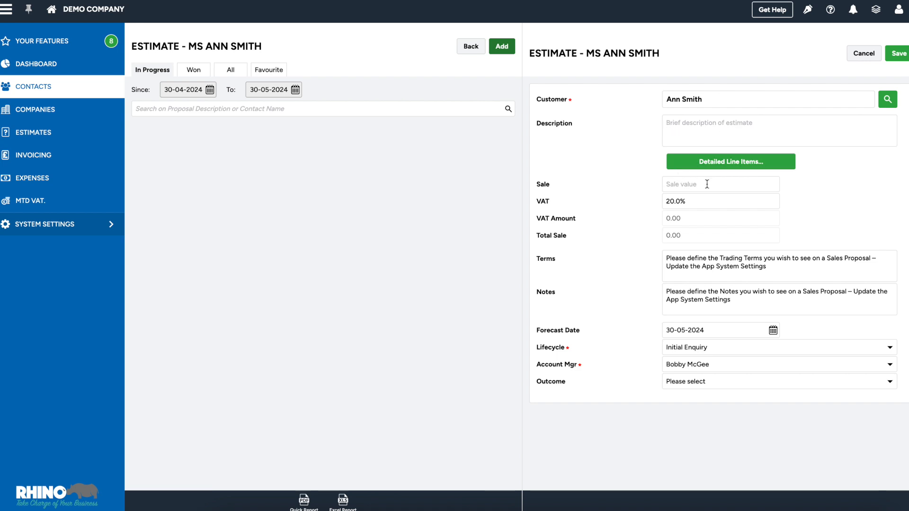
{"action": "left_click", "coordinate": [42, 134]}
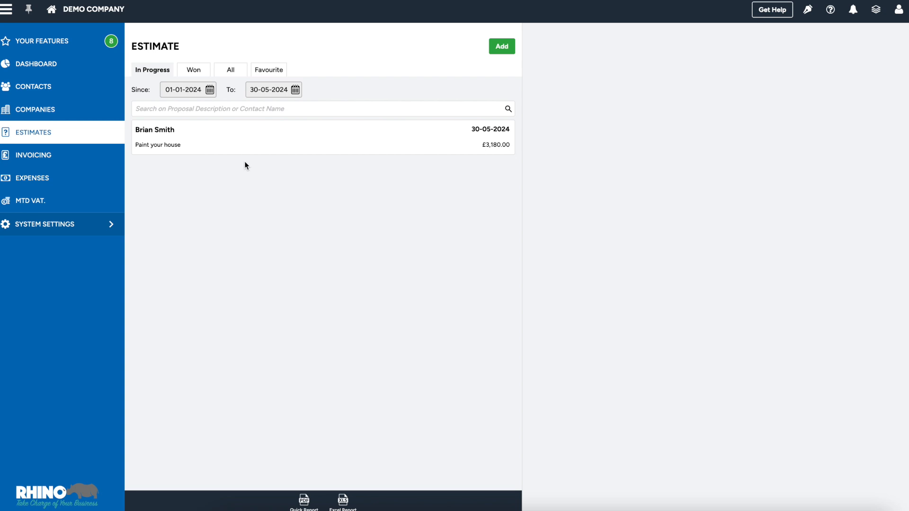